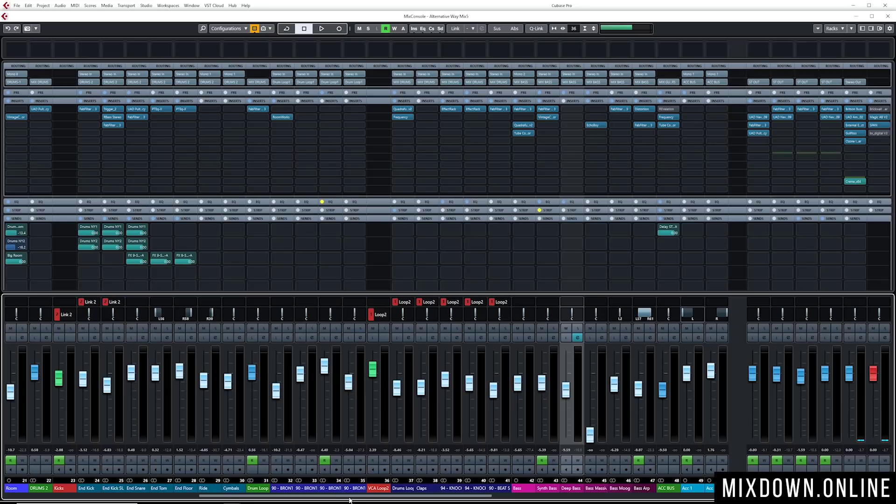
- Solo the Elec Stacked 1 channel and audition it in playback
left_click_drag(352, 499, 559, 499)
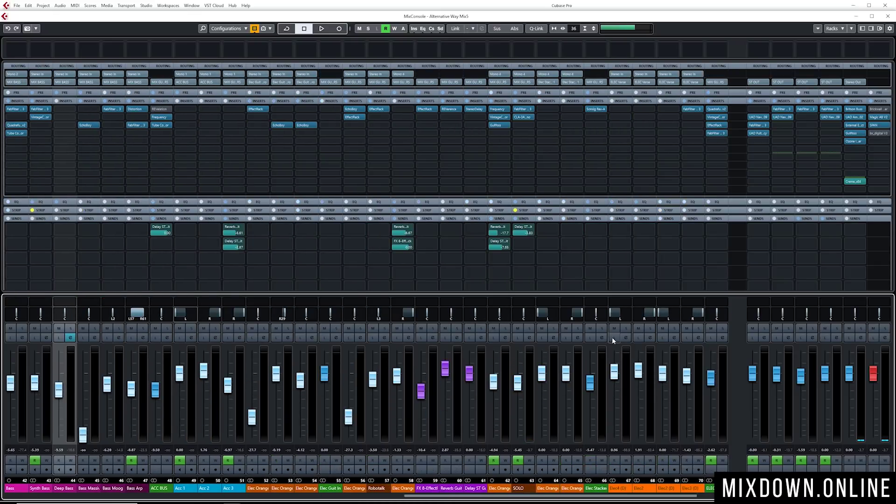
left_click(602, 328)
key("space")
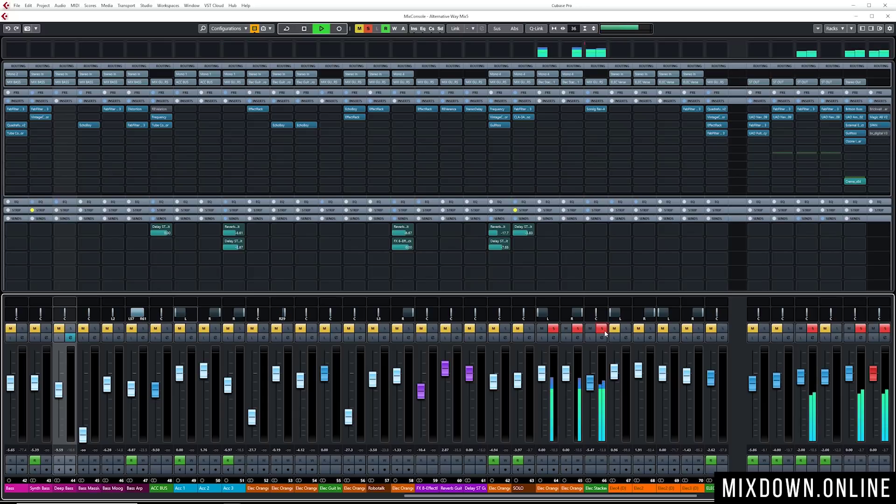
key("space")
- Review the Elec Stacked 1 channel's equalizer and low-cut filter in its channel settings, and clear its solo
left_click(602, 338)
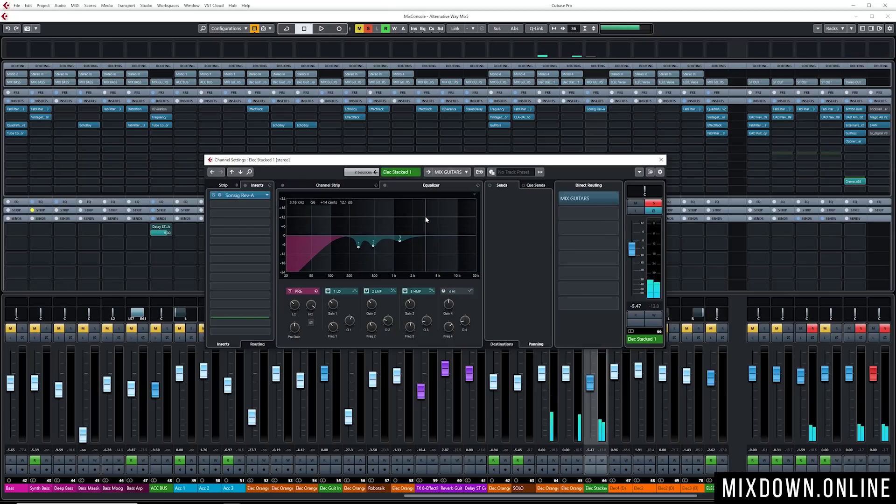
mouse_move(287, 304)
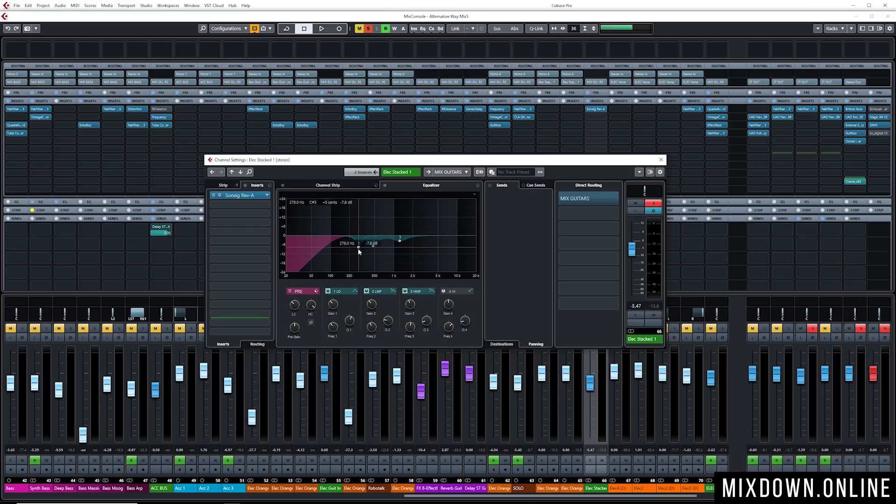
left_click(661, 160)
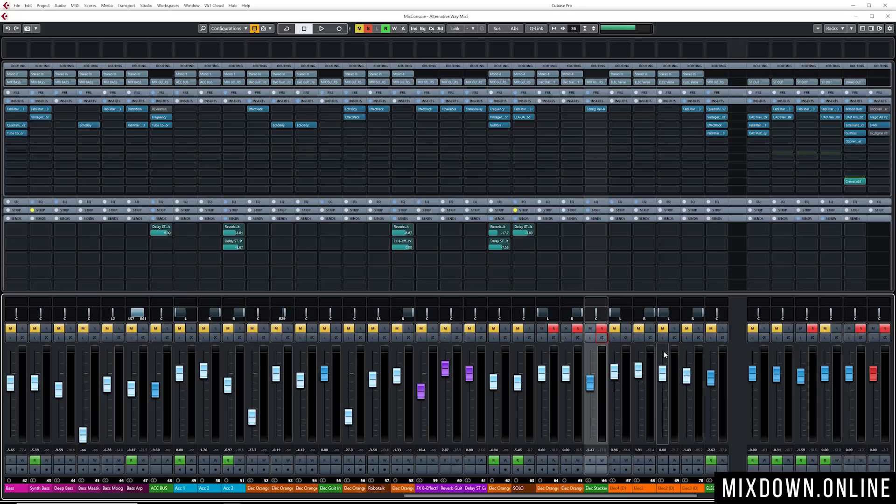
left_click(602, 329)
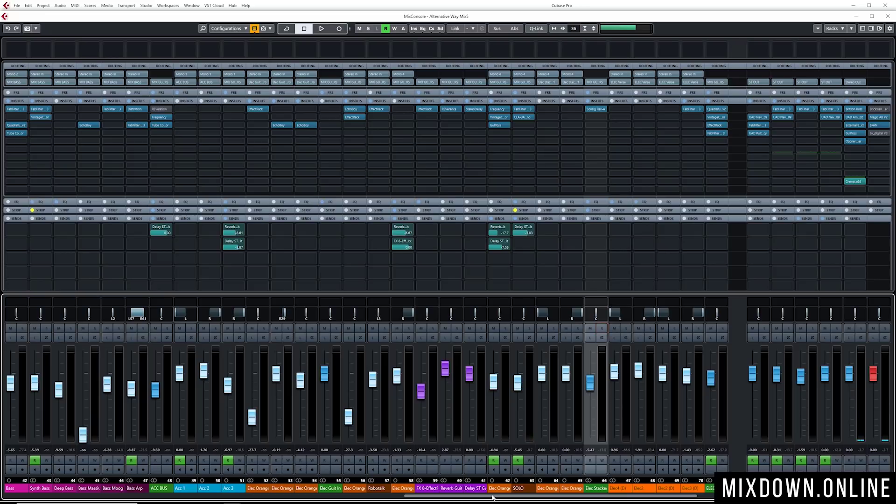
- Review the low-cut filter in the PADS group's channel settings
left_click_drag(494, 499, 619, 498)
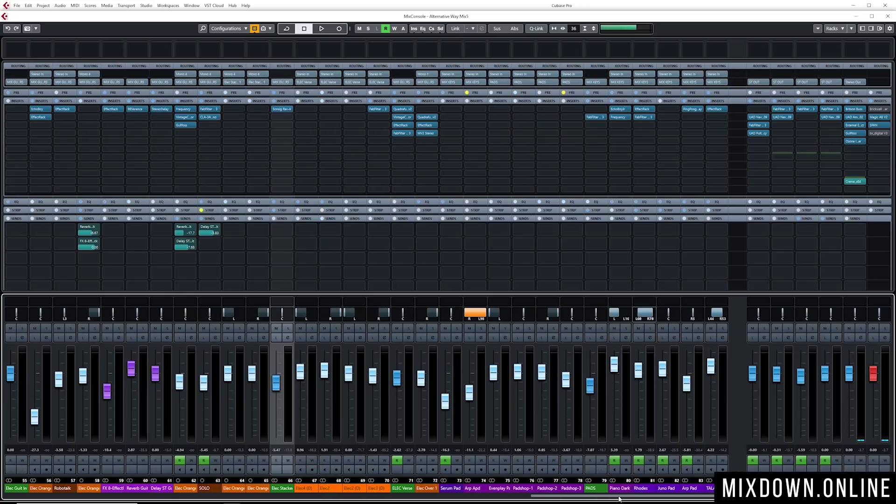
left_click(603, 339)
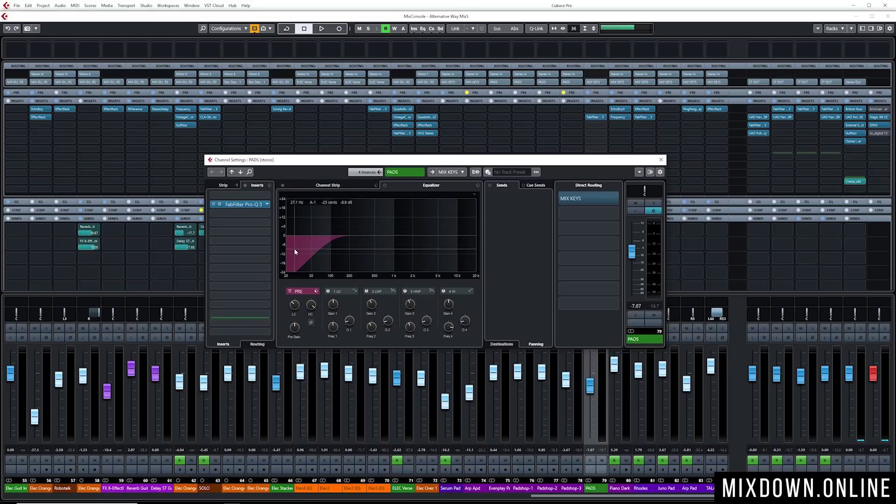
left_click(661, 159)
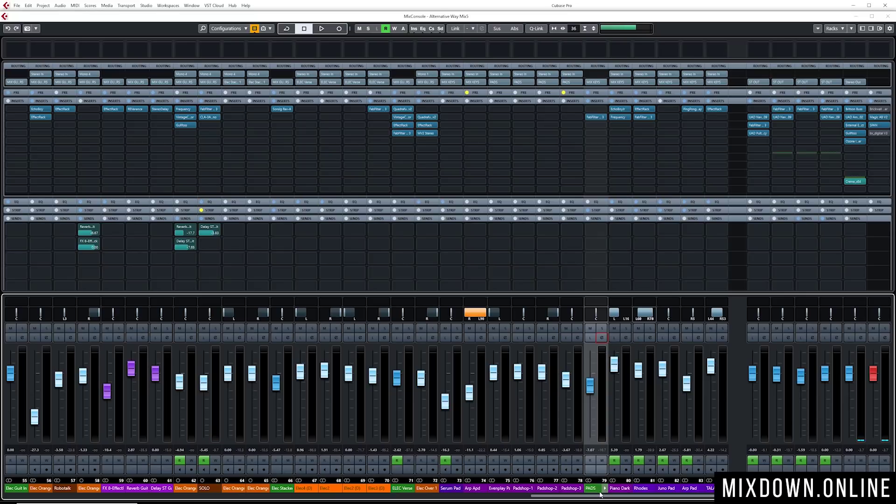
- Audition the linked kick channels by soloing the Kicks VCA, and clear the solo once playback is stopped
left_click_drag(600, 497, 220, 497)
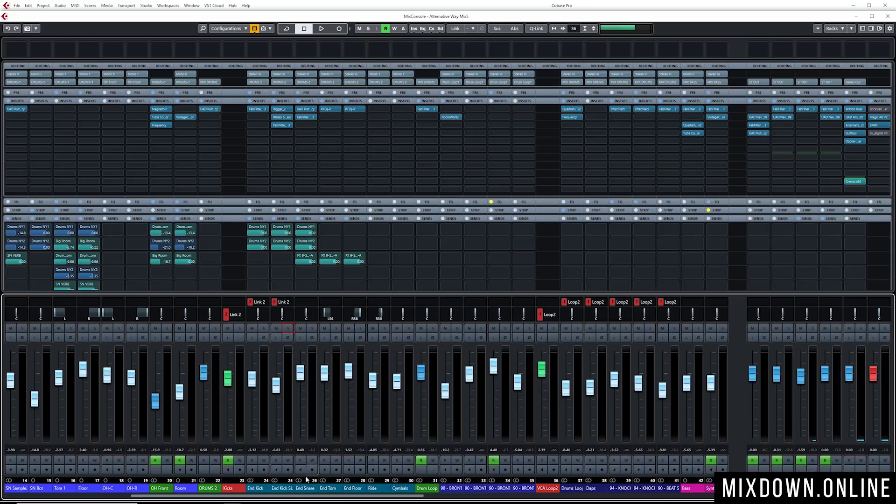
left_click_drag(299, 497, 321, 496)
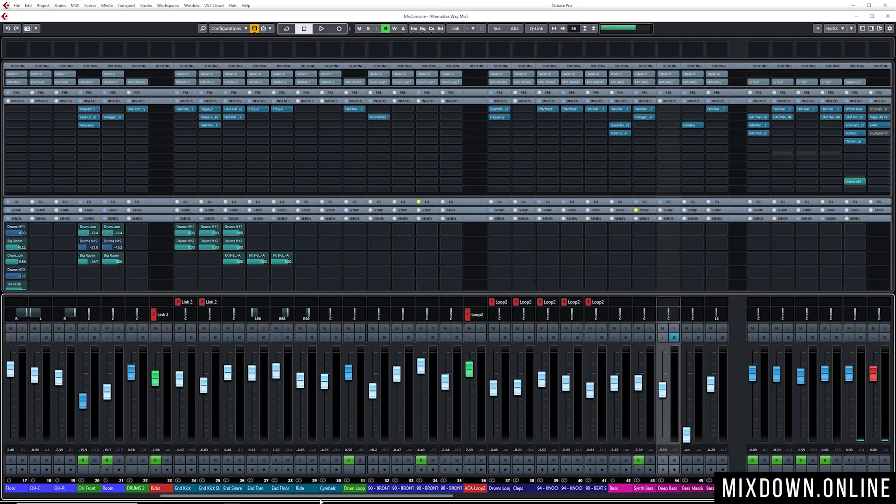
left_click(168, 329)
key("space")
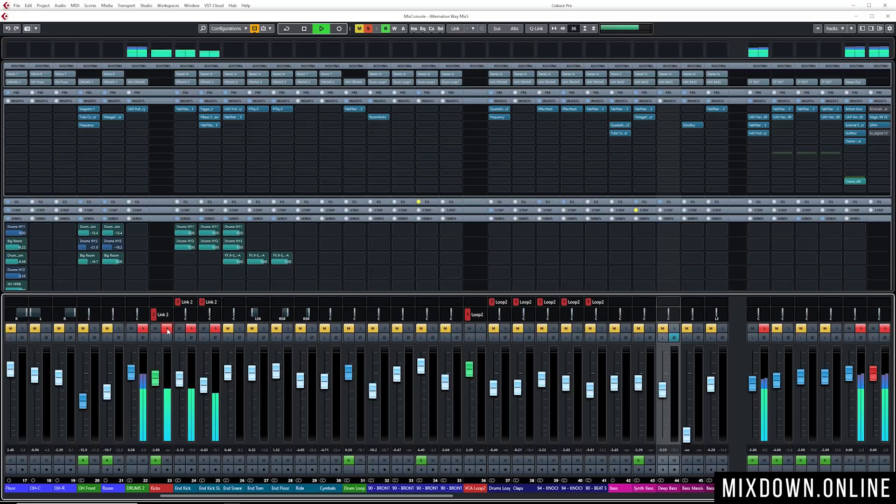
key("space")
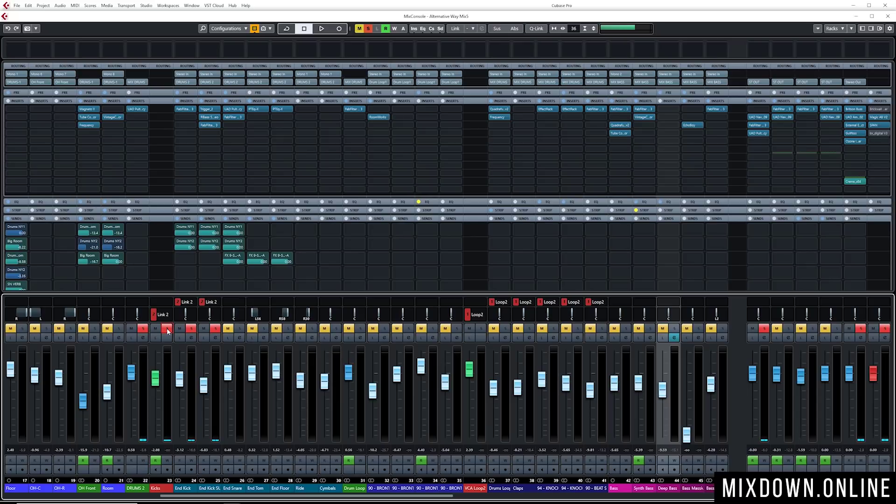
left_click(166, 329)
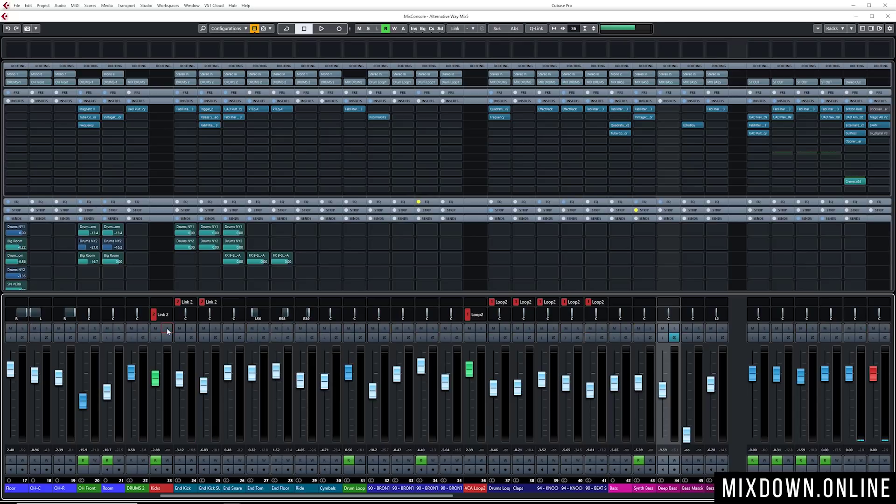
- Audition the End Kick channel in solo, and review the curve of its FabFilter Pro-Q 3 insert
left_click(192, 329)
key("space")
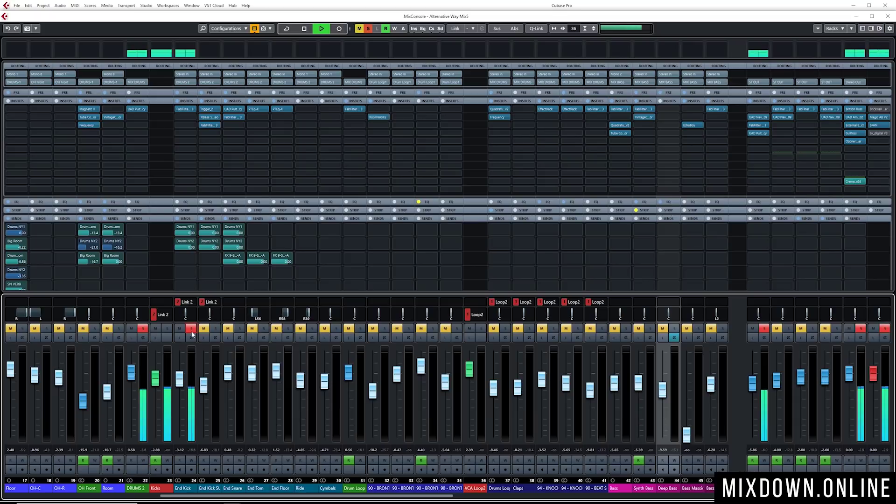
key("space")
left_click(191, 329)
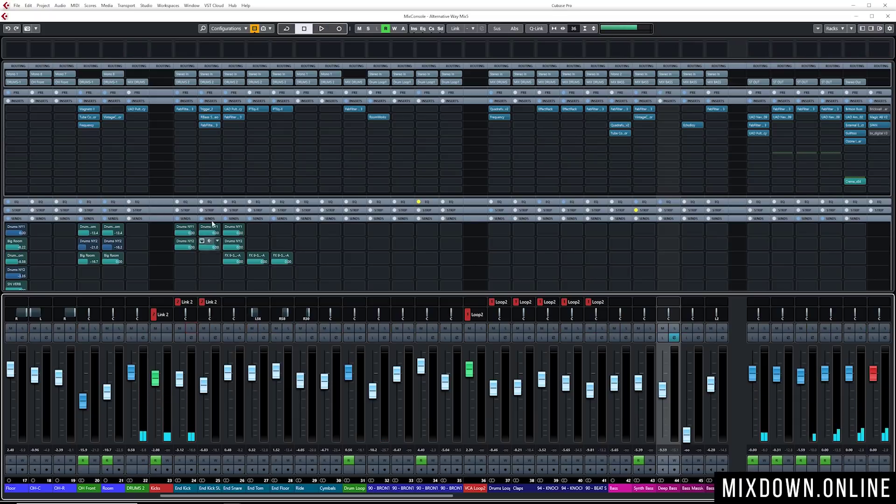
left_click(186, 110)
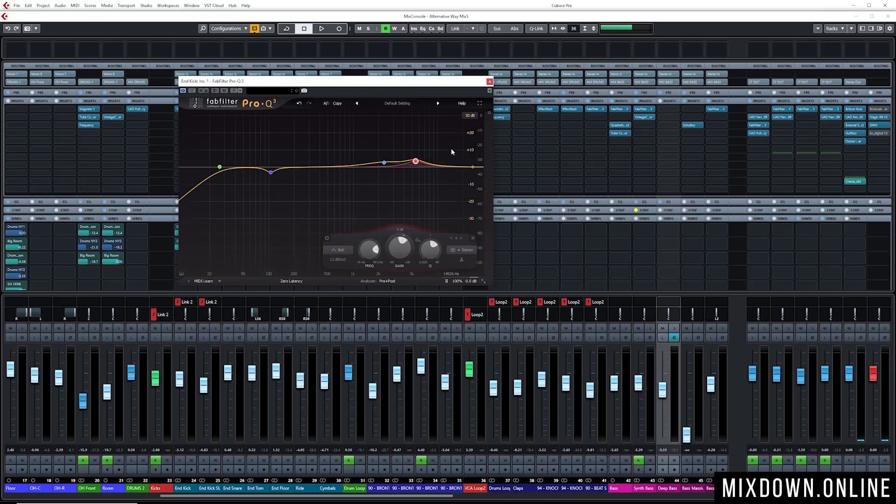
left_click(489, 82)
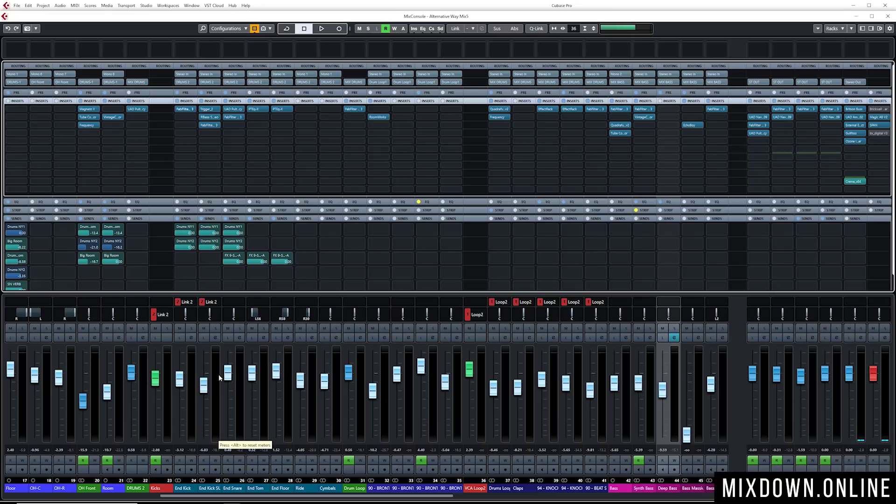
- Solo the End Kick SUB channel and audition it with its RBass and Pro-Q 3 inserts bypassed
left_click(215, 329)
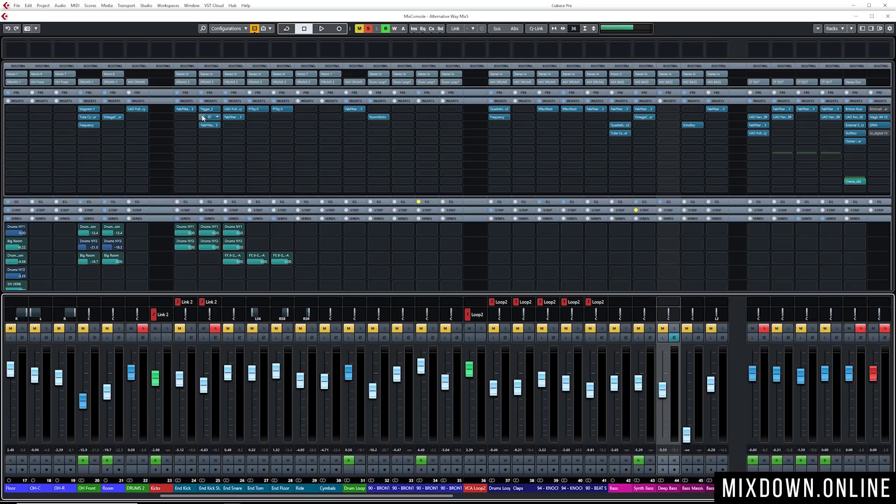
key("space")
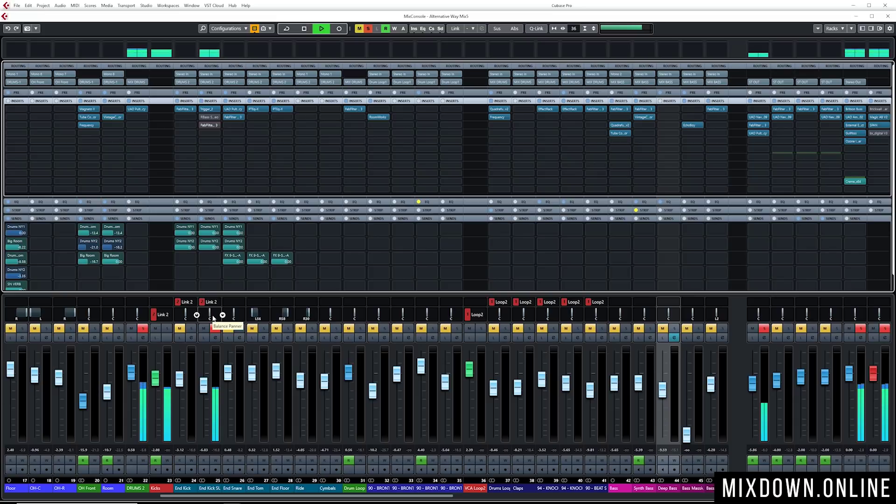
key("space")
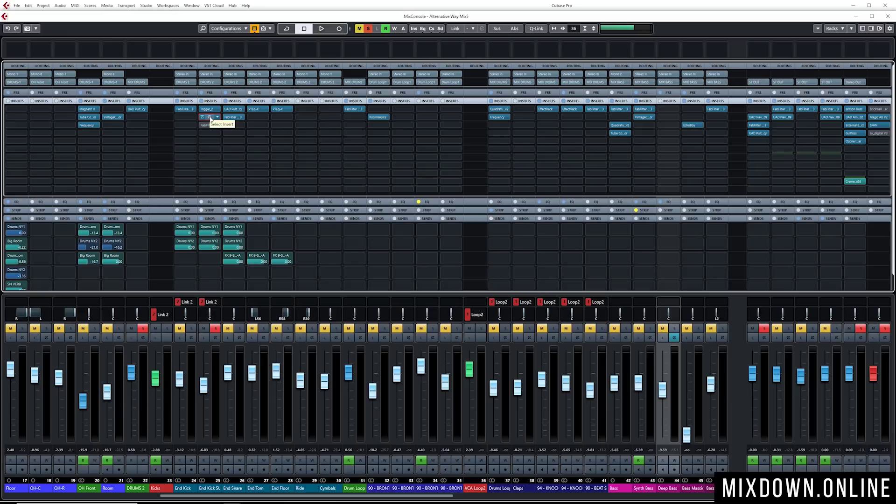
- Review the Renaissance Bass settings on the End Kick SUB channel's second insert
left_click(210, 117)
left_click_drag(601, 153, 344, 150)
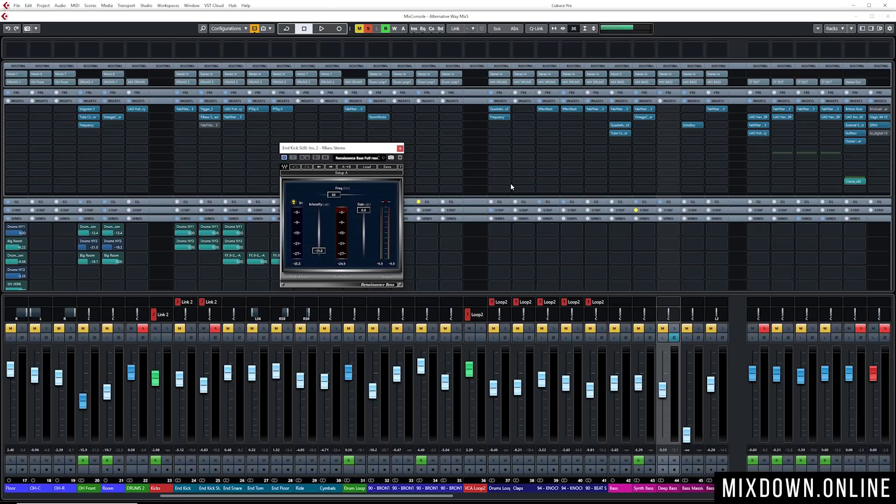
left_click(400, 149)
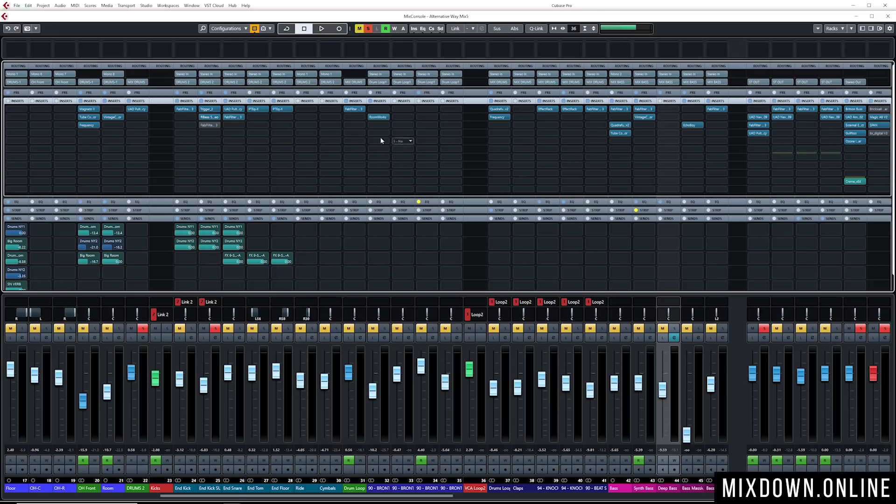
- Inspect the high-cut and low-cut bands in the End Kick SUB channel's FabFilter Pro-Q 3 insert
left_click(209, 125)
mouse_move(656, 215)
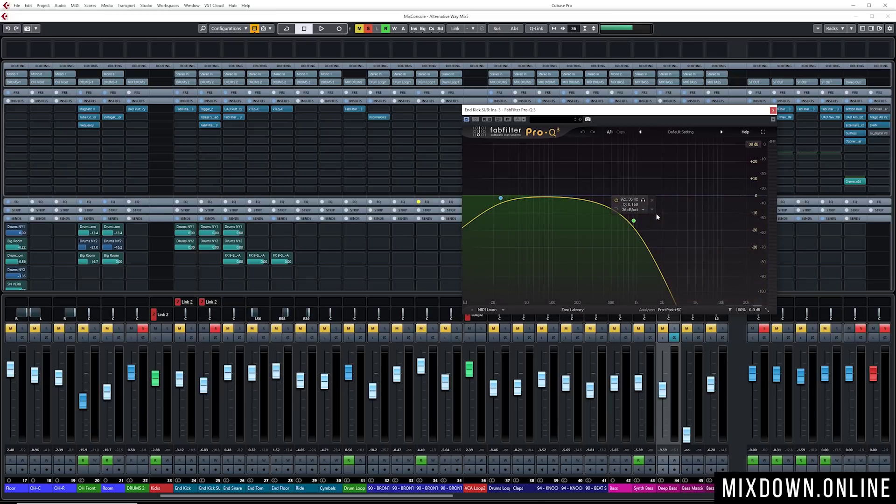
mouse_move(483, 207)
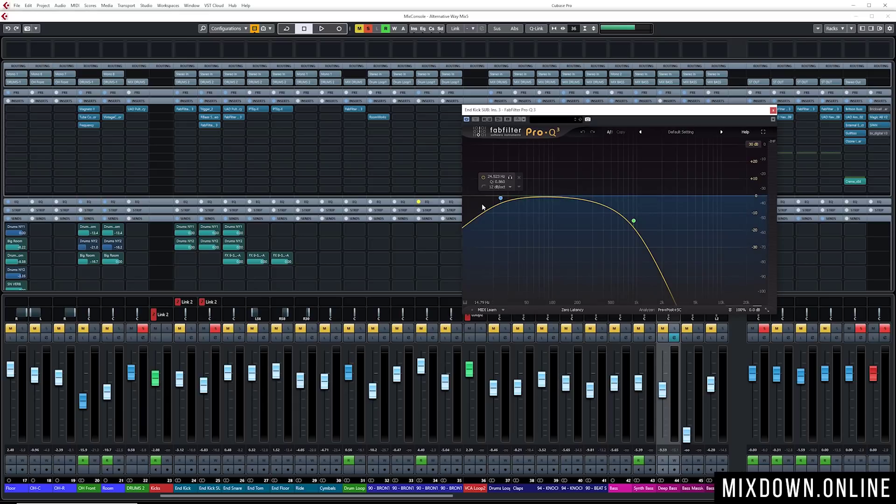
left_click(773, 110)
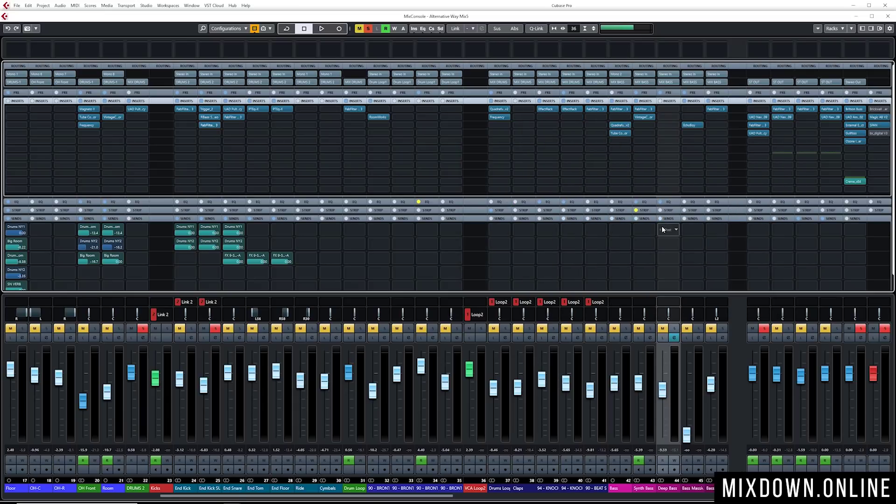
- Compare the soloed End Kick without and with the End Kick SUB during playback, and clear the kick solos
left_click(191, 328)
left_click(216, 329)
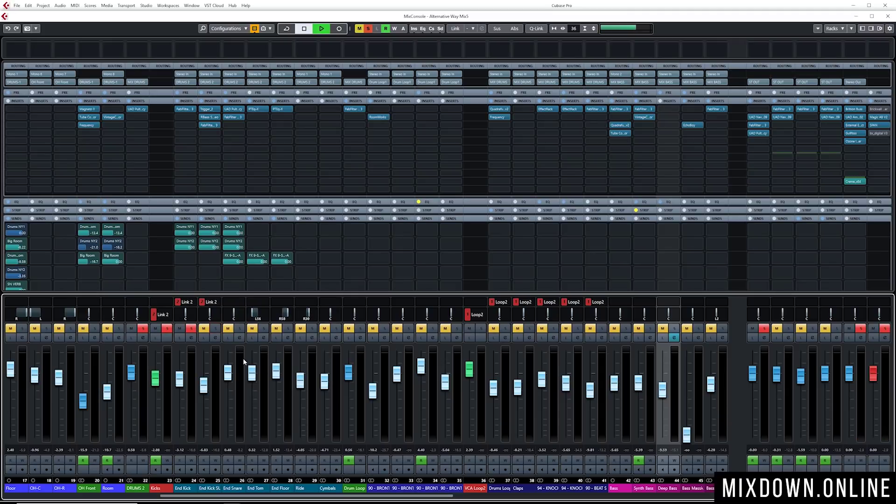
left_click(215, 328)
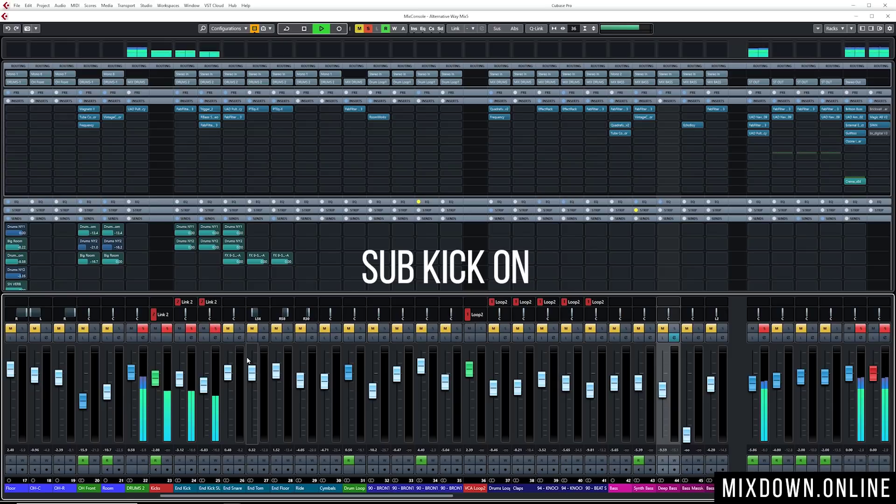
key("space")
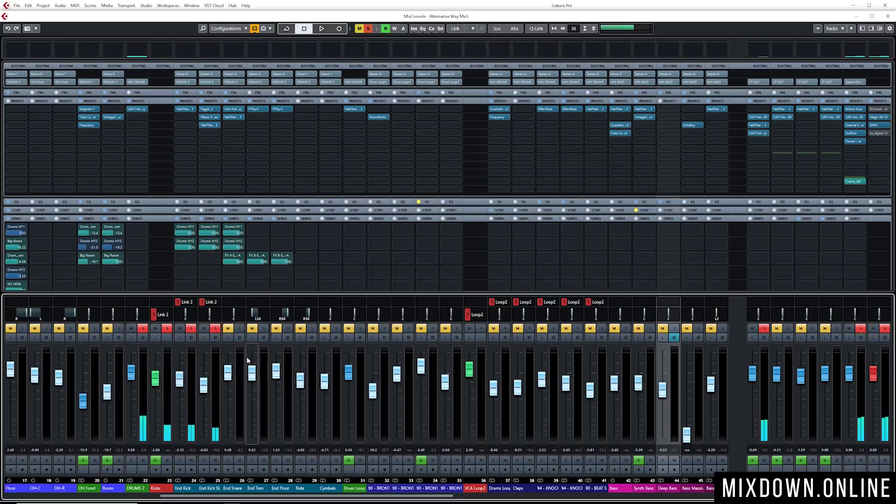
left_click(164, 329)
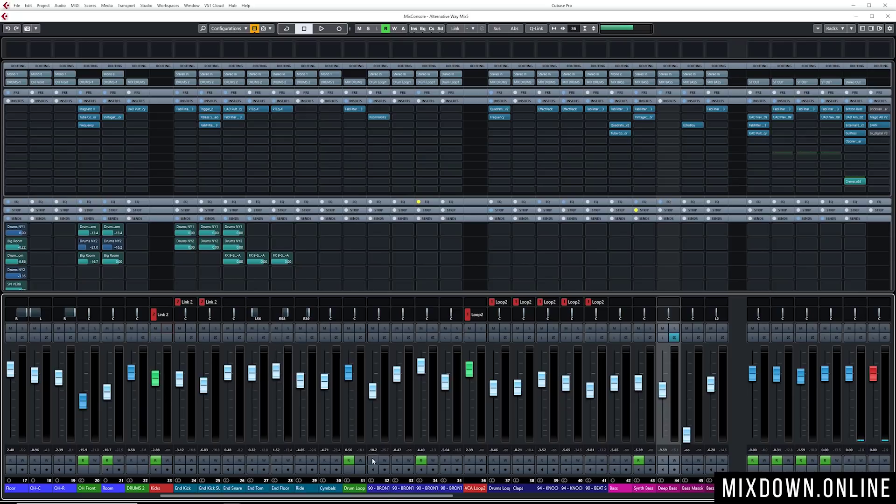
- Audition the Bass Moog Arp channel in solo, and review the curve of its FabFilter Pro-Q 3 insert
scroll(388, 499, "right", 5)
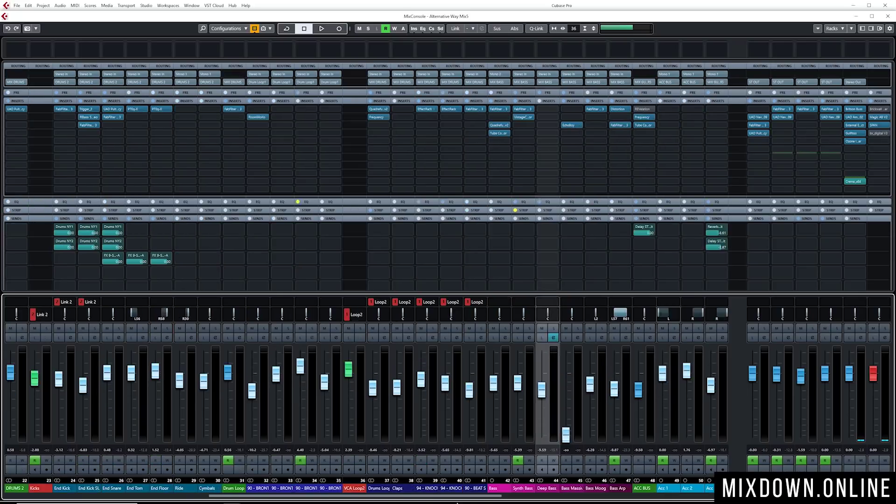
mouse_move(506, 503)
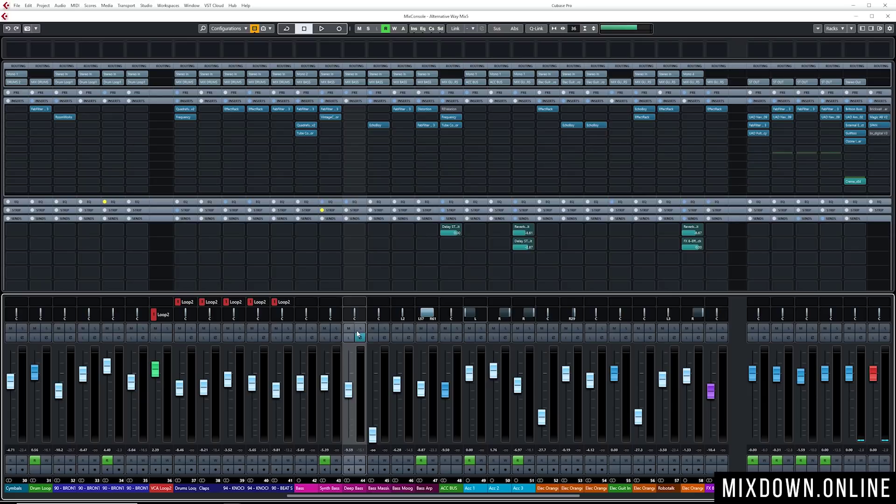
left_click(409, 329)
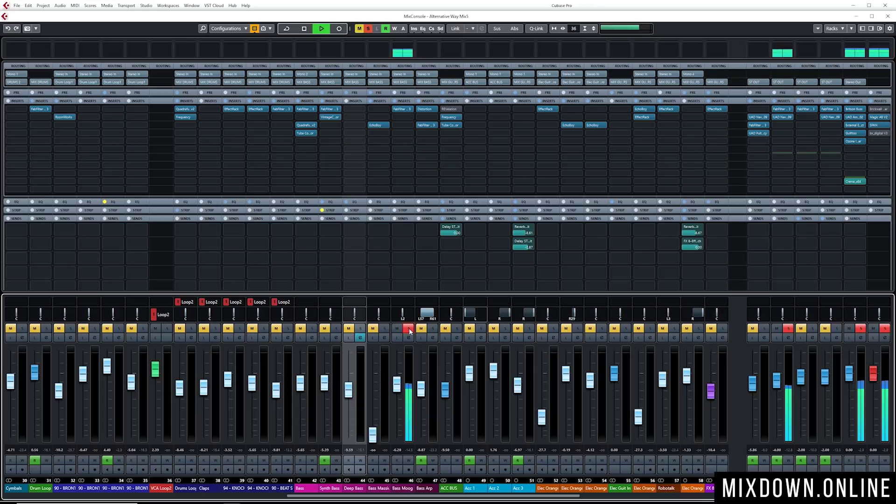
key("space")
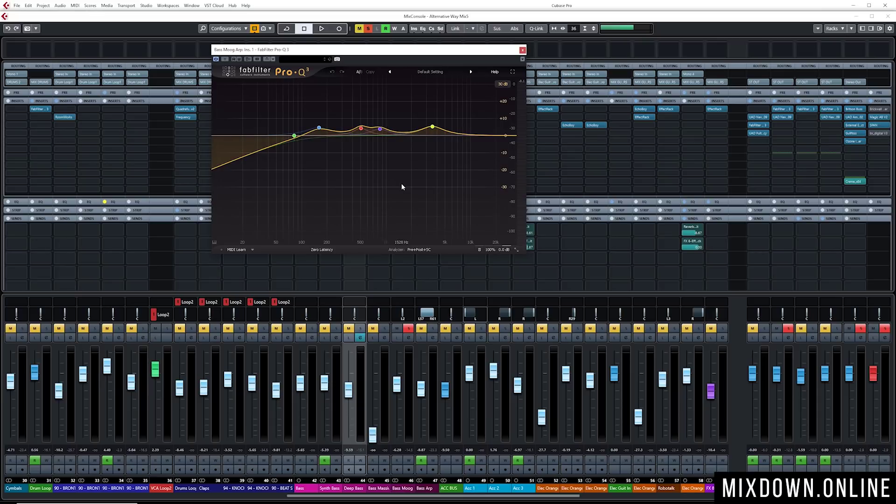
left_click(522, 50)
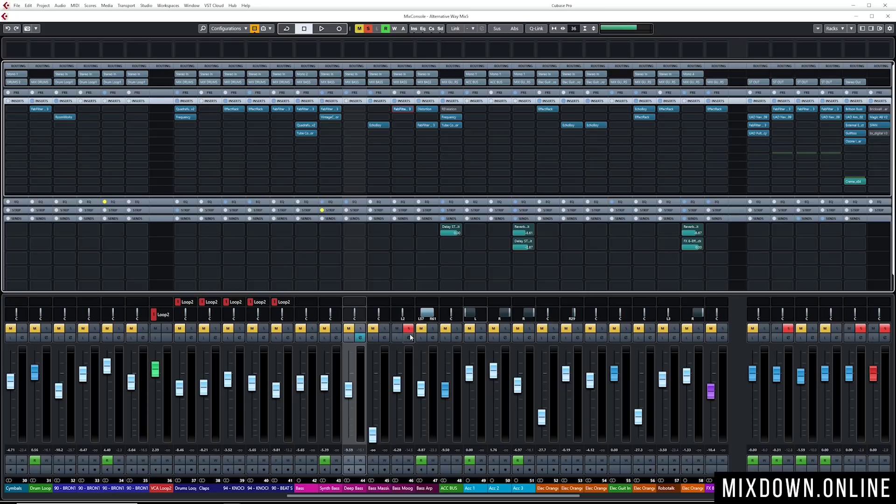
- Clear the Bass Moog solo and audition the Bass Arp channel in solo during playback
left_click(408, 330, "ctrl")
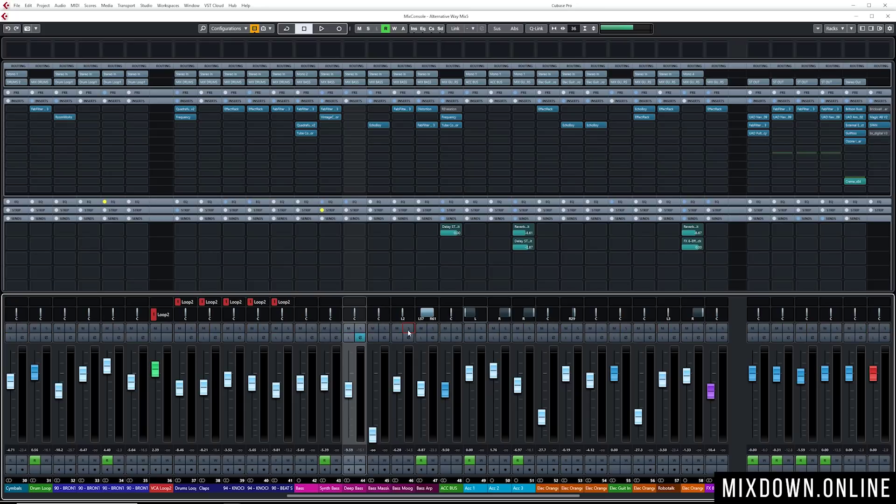
left_click(432, 328)
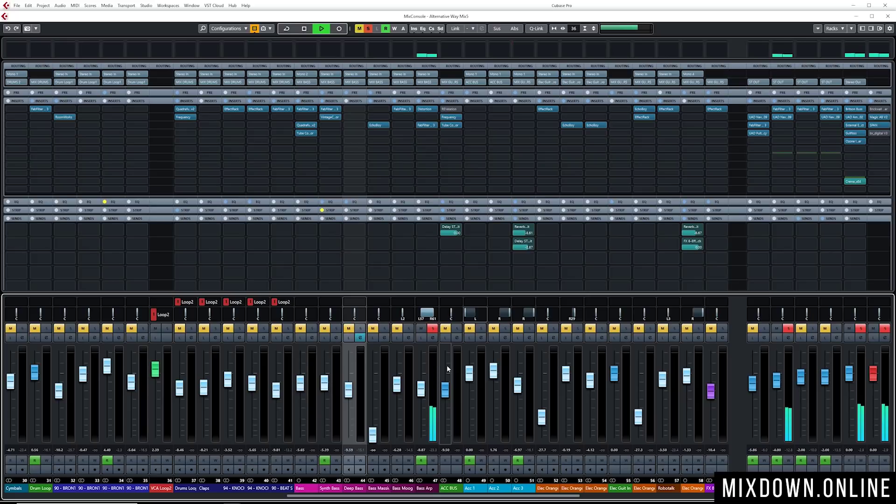
key("space")
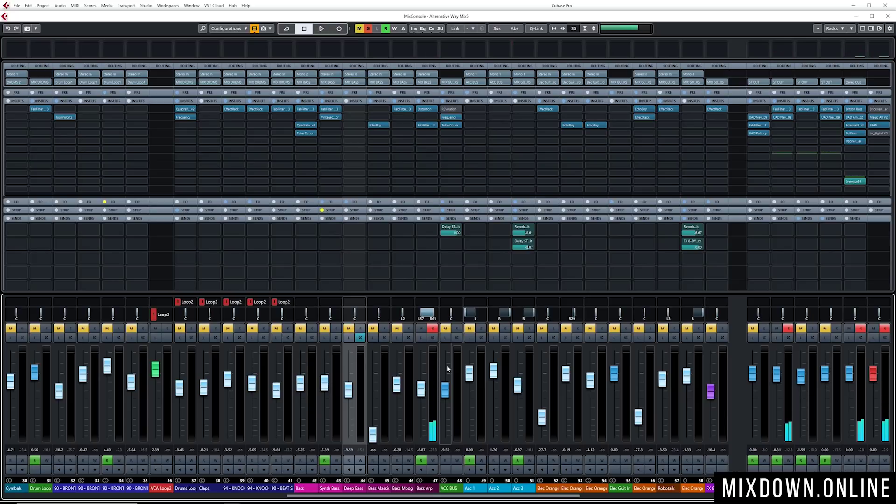
- Switch the solo to the Bass Moog channel, clear it, and solo the Deep Bass channel
left_click(409, 328)
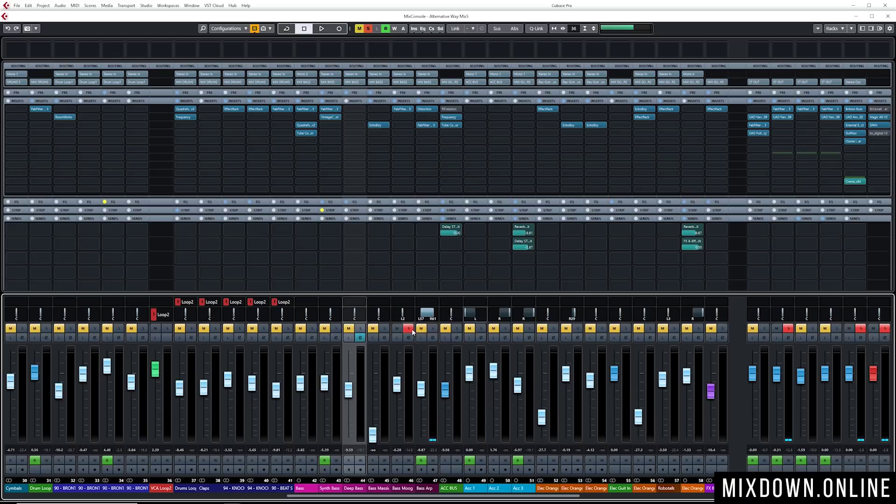
left_click(410, 329)
left_click(360, 329)
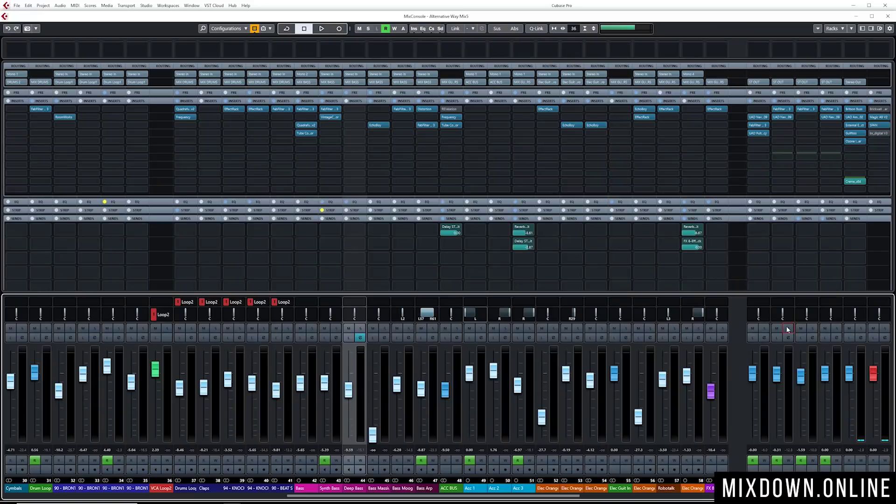
- Audition all bass channels together by soloing the MIX BASS group during playback, and clear the solo
left_click(786, 328)
key("space")
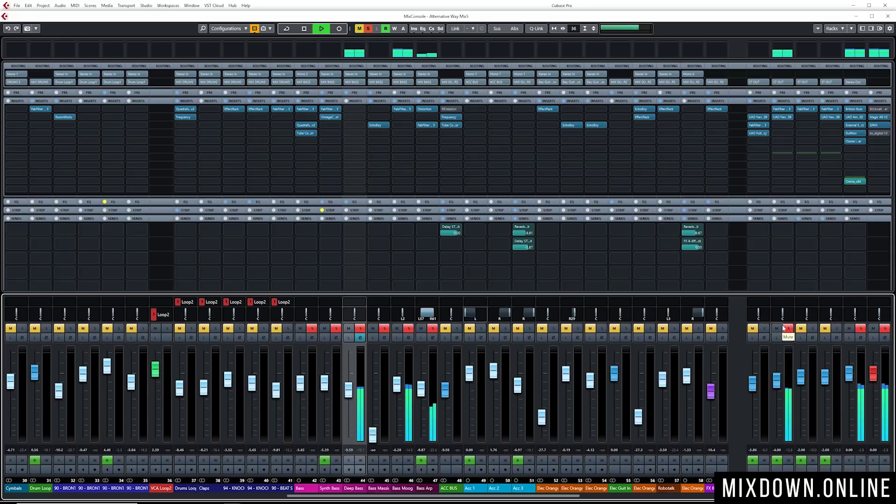
key("space")
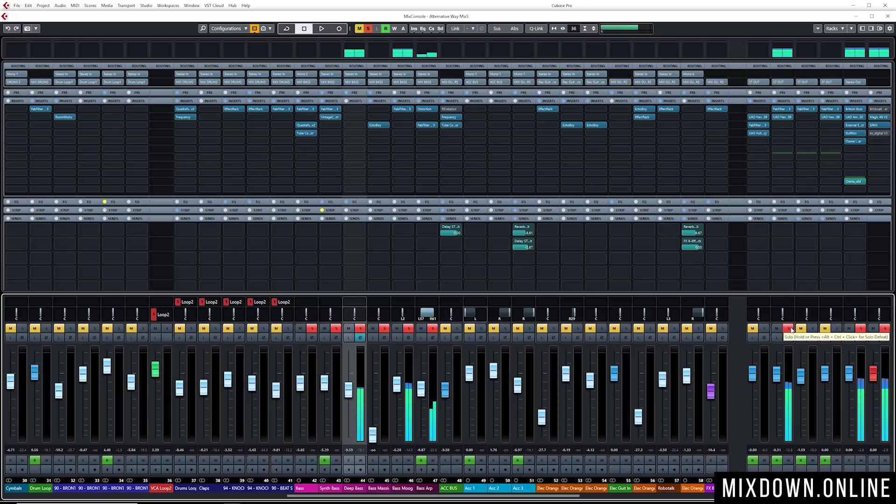
left_click(787, 328)
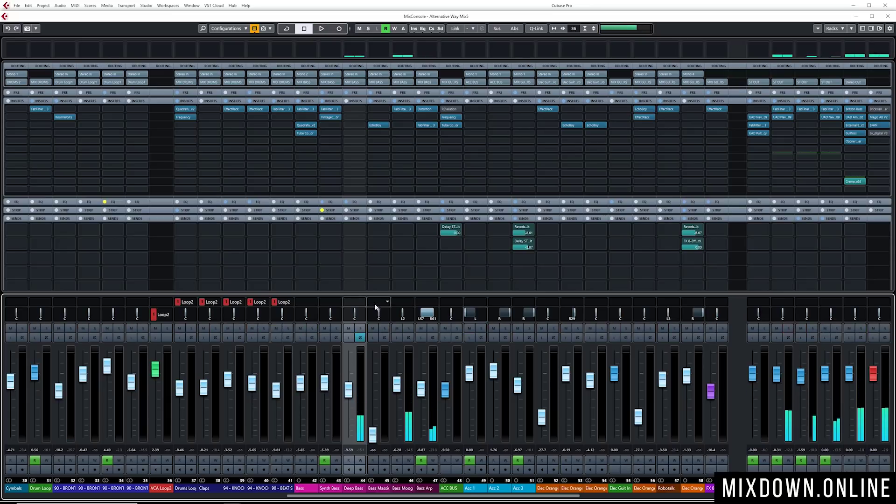
- Examine the soloed Deep Bass channel's spectrum in the SPAN analyzer on the Stereo Out's third insert
left_click(880, 126)
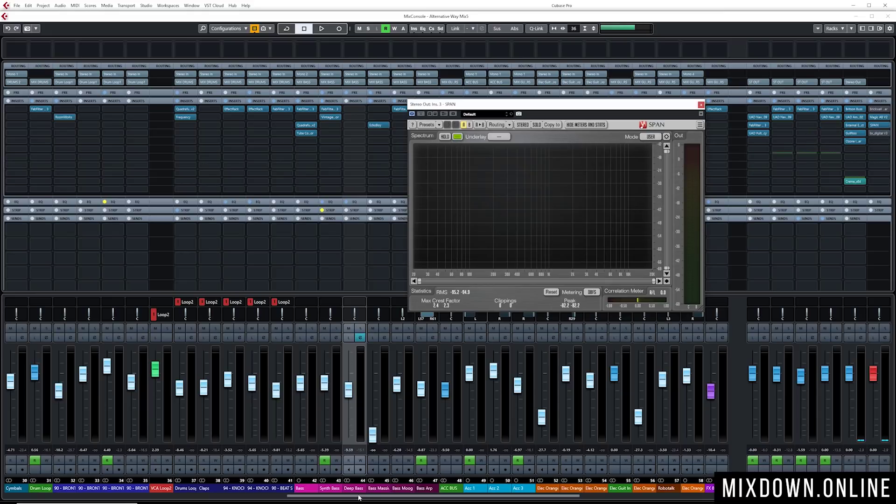
left_click(359, 329)
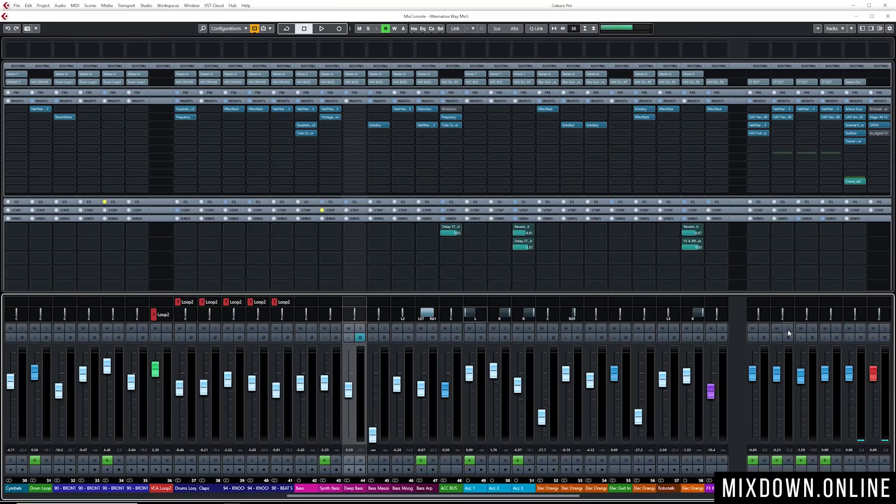
- Solo the MIX BASS group together with the Kicks VCA and audition the combination during playback
left_click(788, 330)
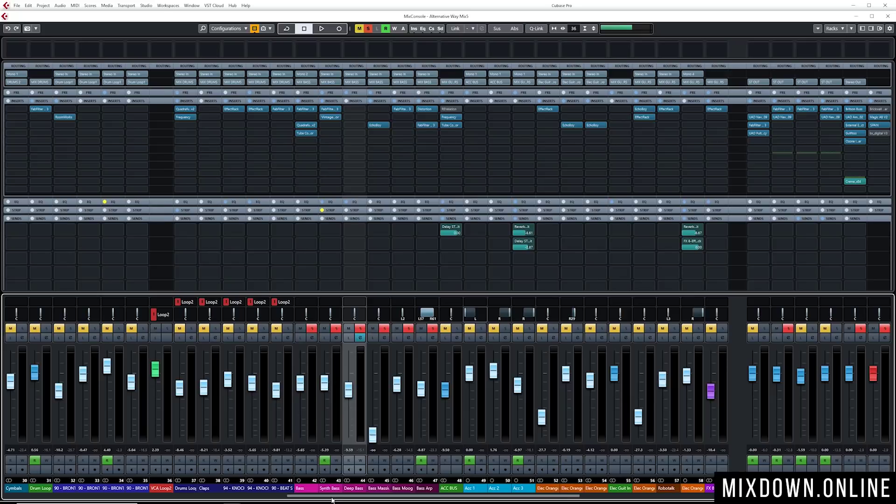
left_click_drag(335, 499, 301, 497)
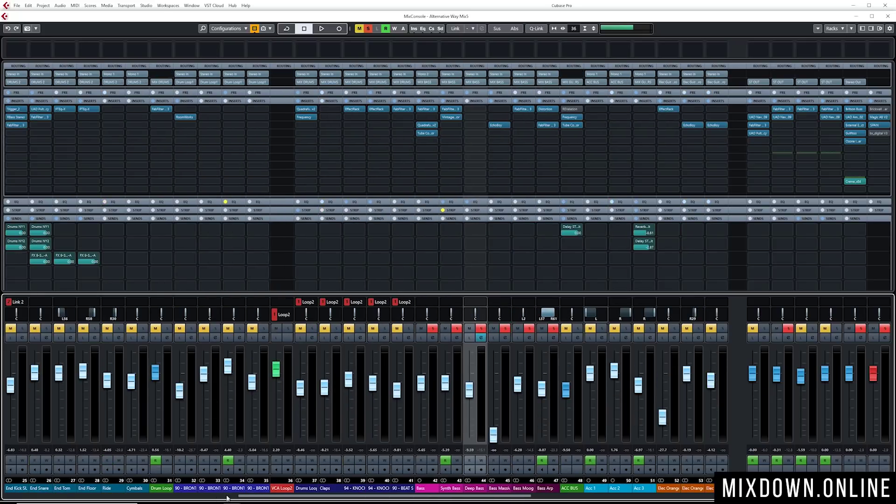
left_click_drag(243, 501, 165, 499)
left_click(164, 329)
key("space")
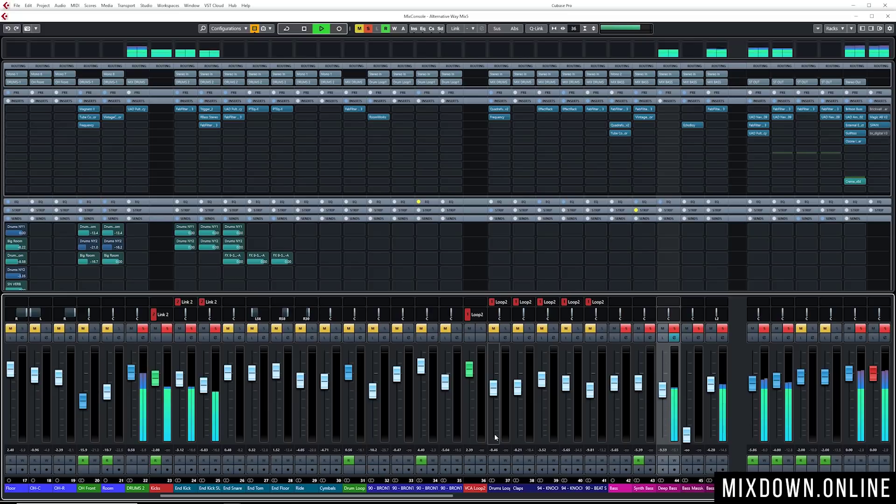
key("space")
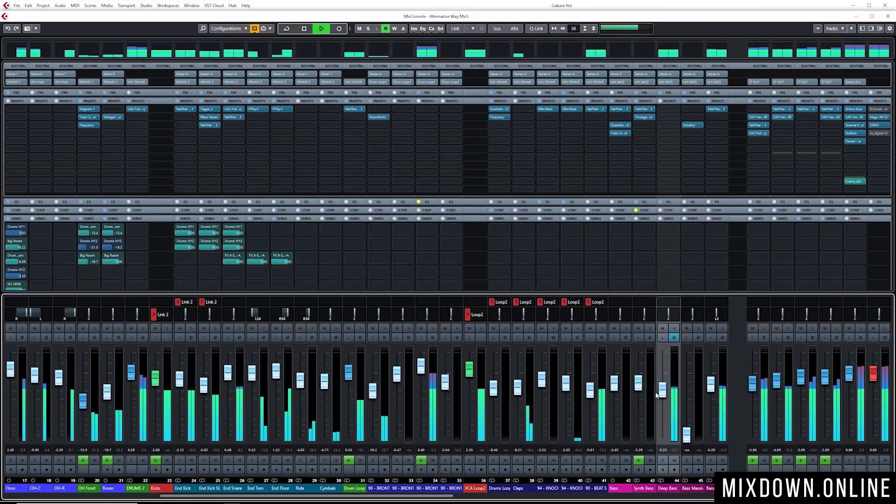
- Mute and unmute the Kicks VCA, End Kick SUB and Deep Bass channels in turn during full-mix playback to compare the low end
left_click(156, 328)
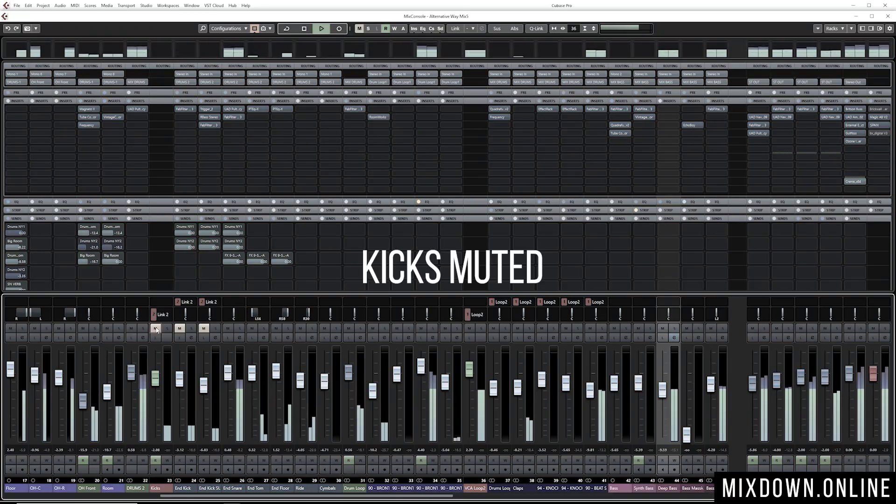
left_click(156, 329)
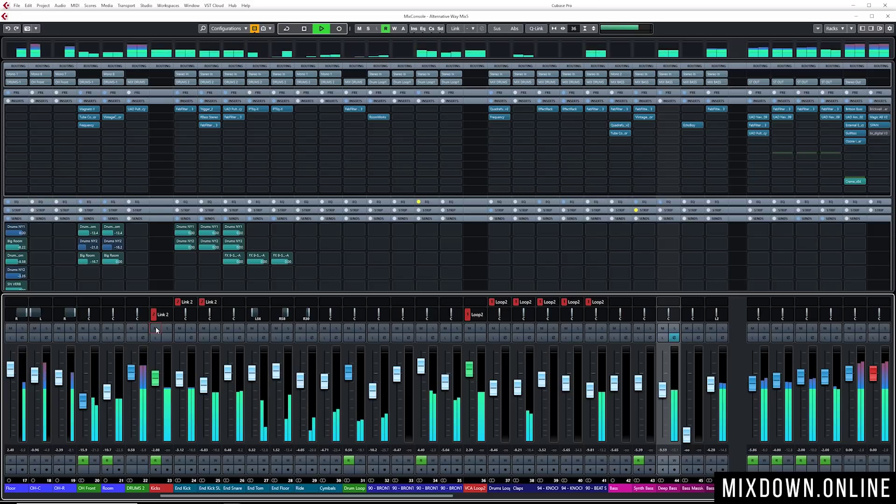
left_click(203, 329)
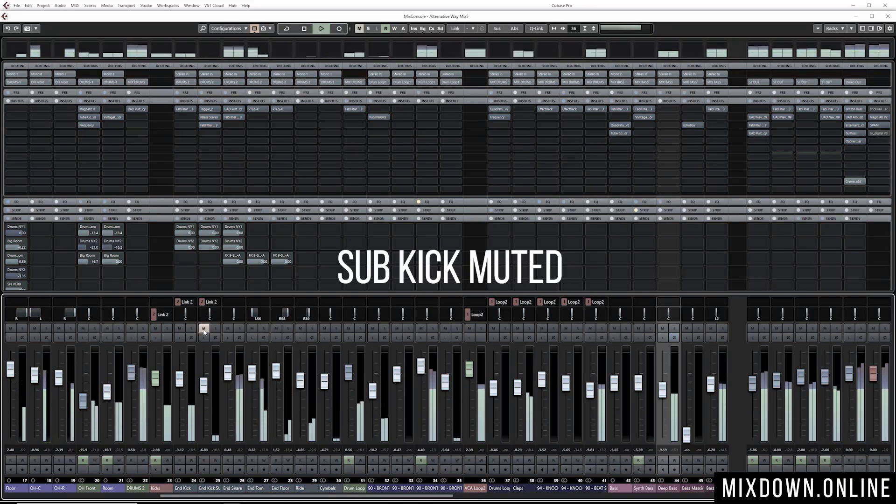
left_click(203, 328)
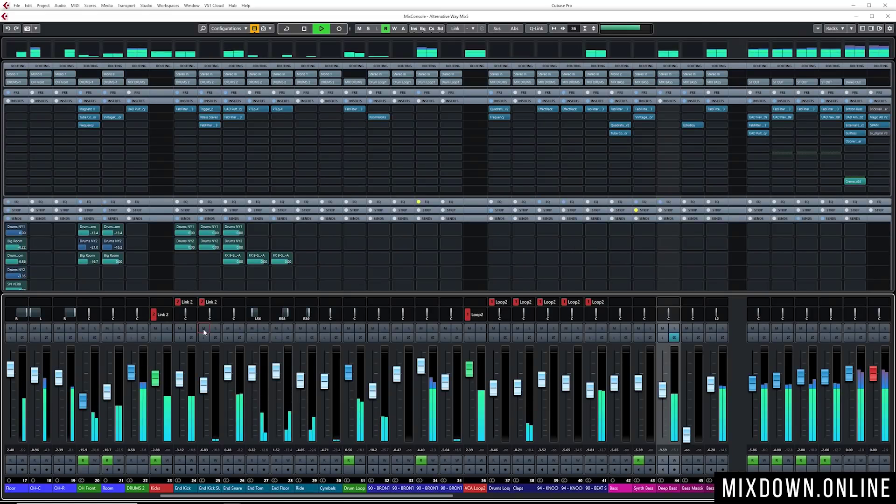
left_click(663, 329)
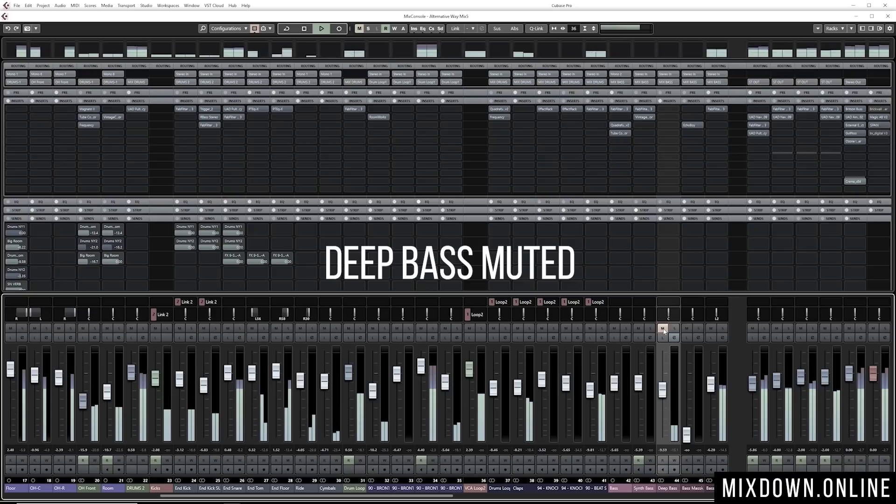
left_click(663, 329)
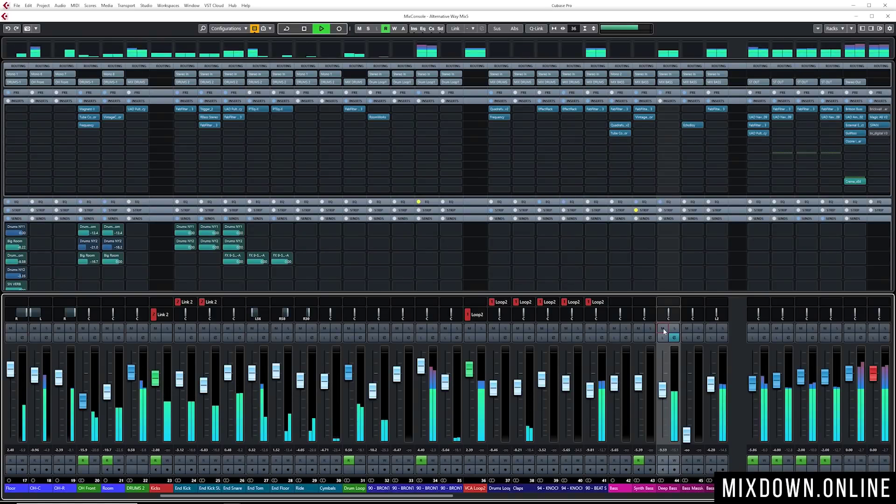